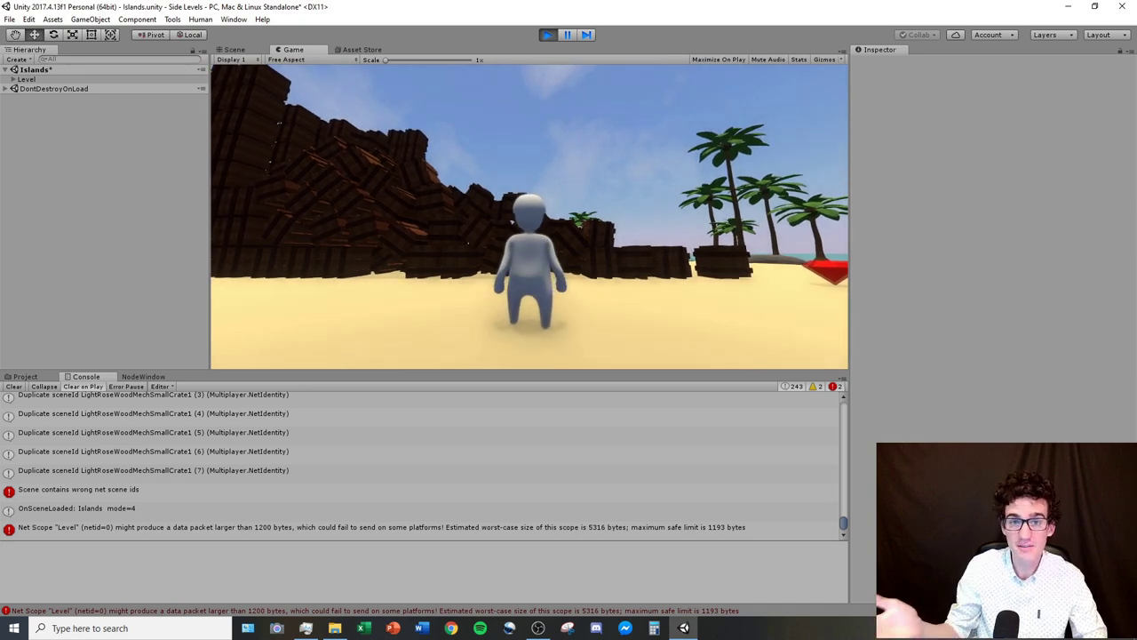
Stop the play test and create an empty child object named Net Scene 0 under Level.
key("w")
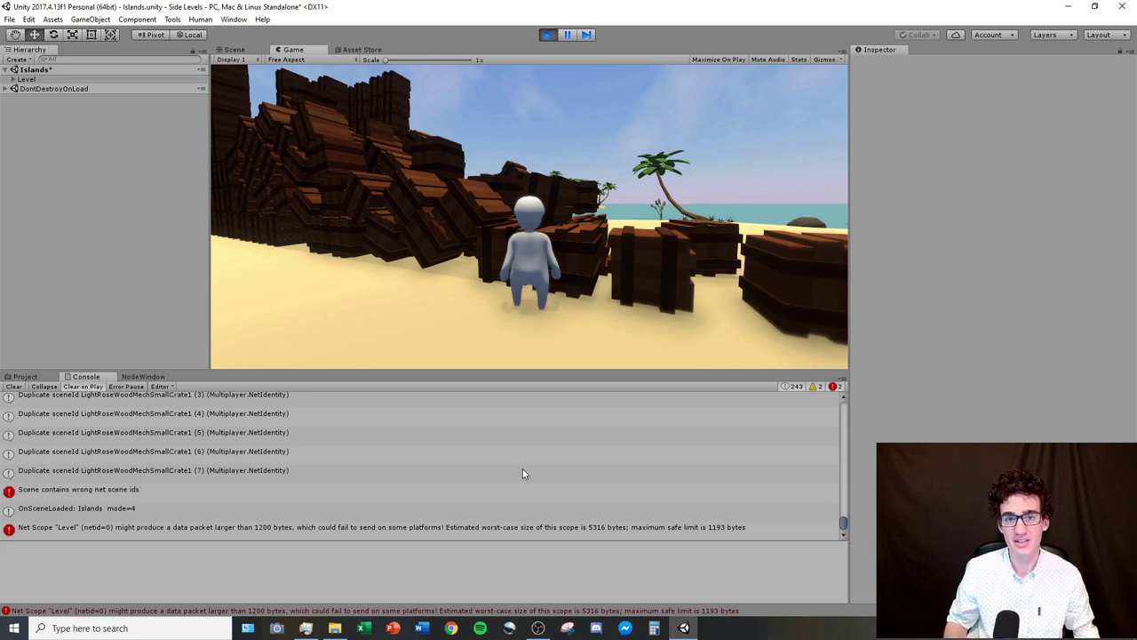
key("ctrl+p")
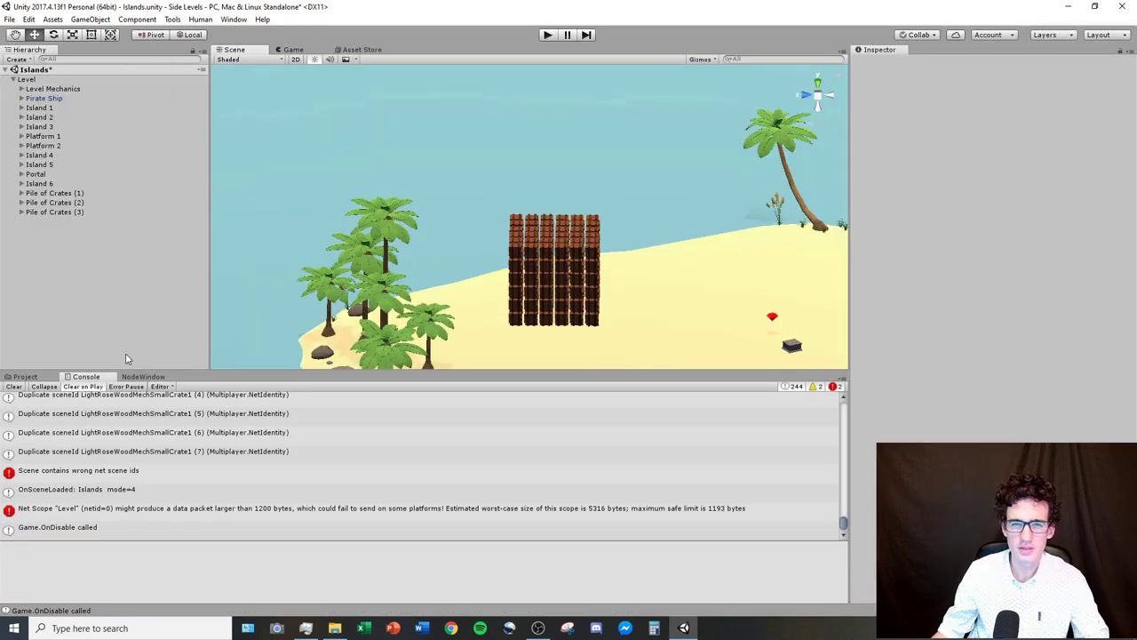
left_click(26, 79)
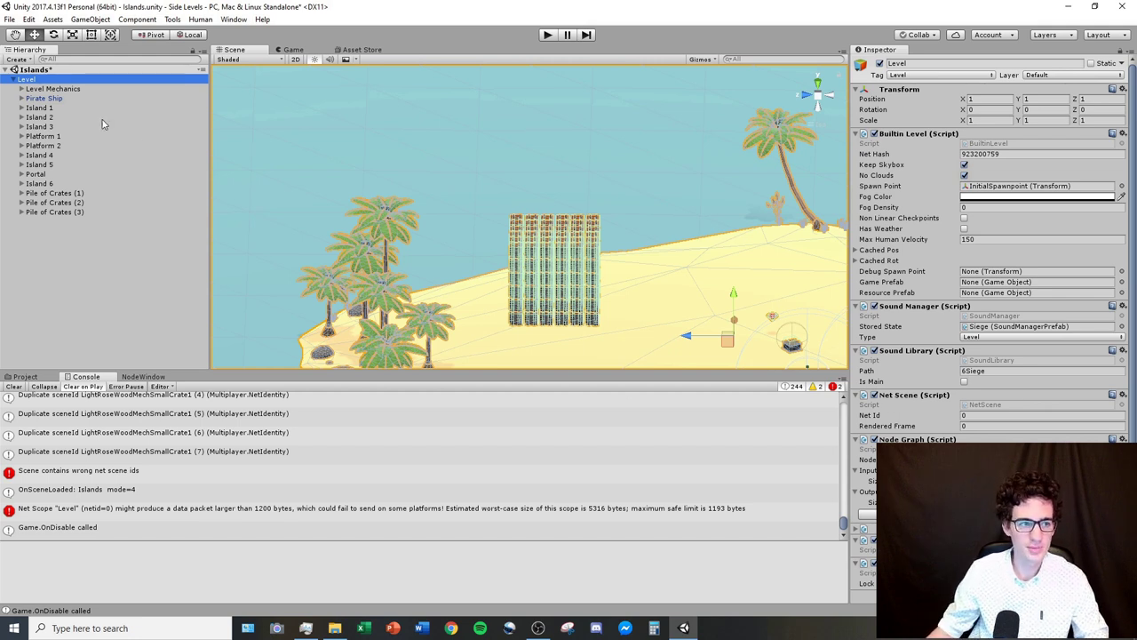
left_click(80, 236)
left_click(33, 81)
right_click(33, 81)
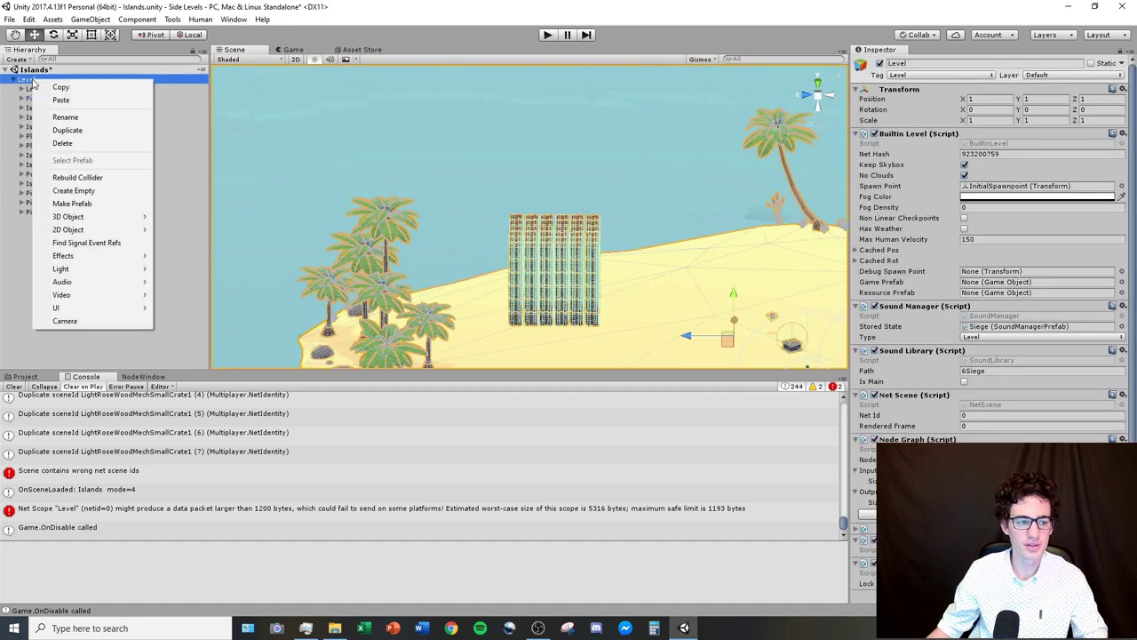
left_click(71, 192)
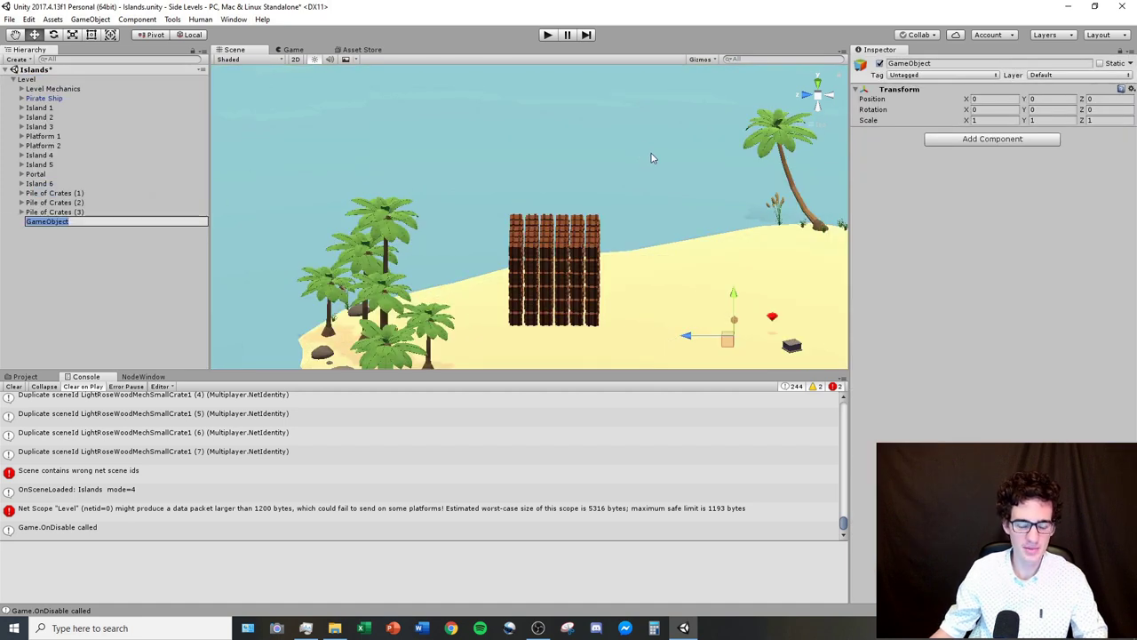
type("Net Scene")
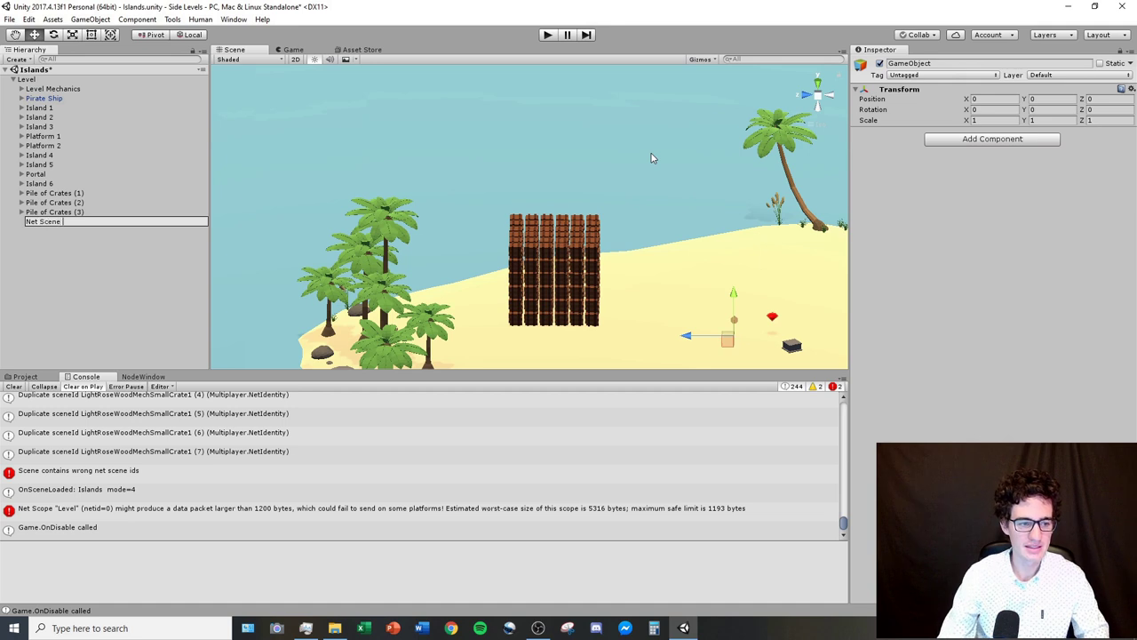
key("Return")
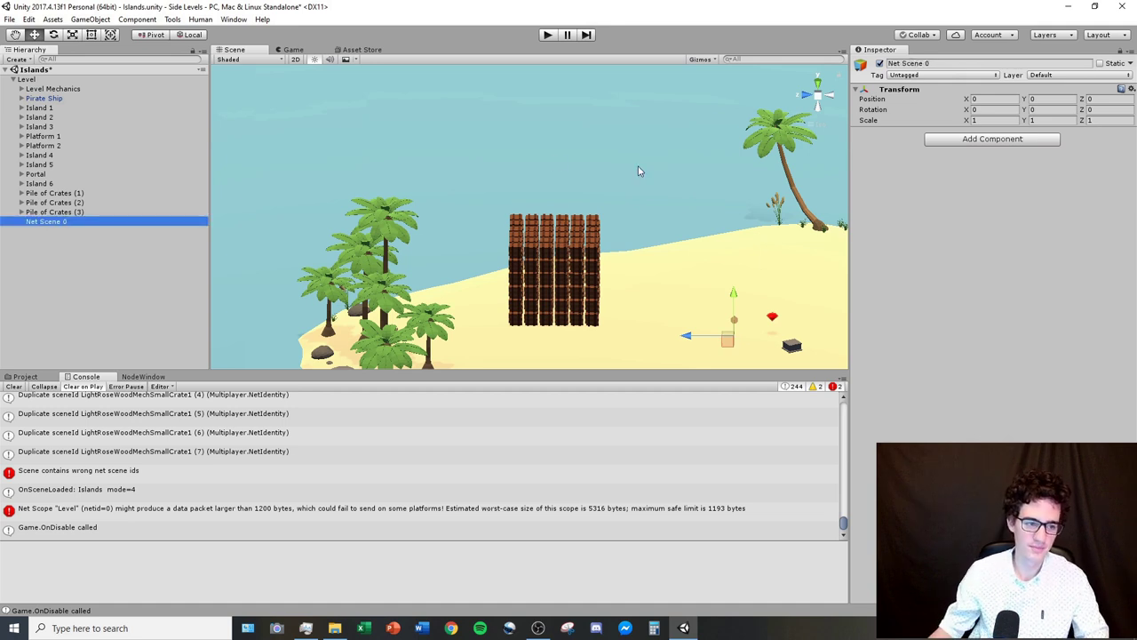
Add a Net Scene component to the Net Scene 0 object.
left_click(947, 140)
type("net scene")
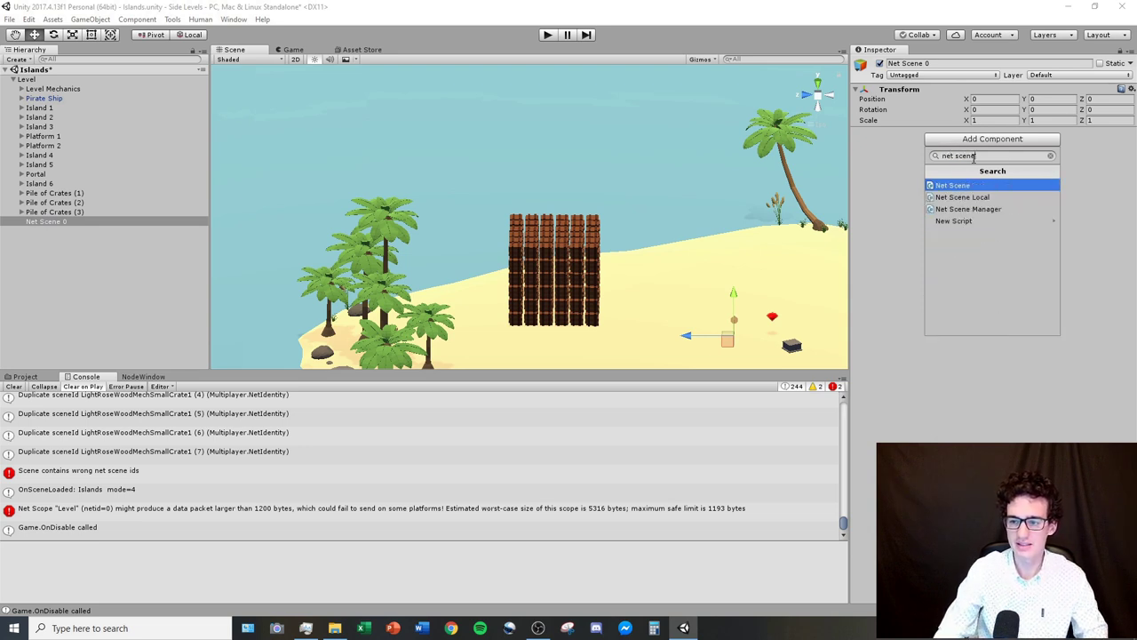
key("Return")
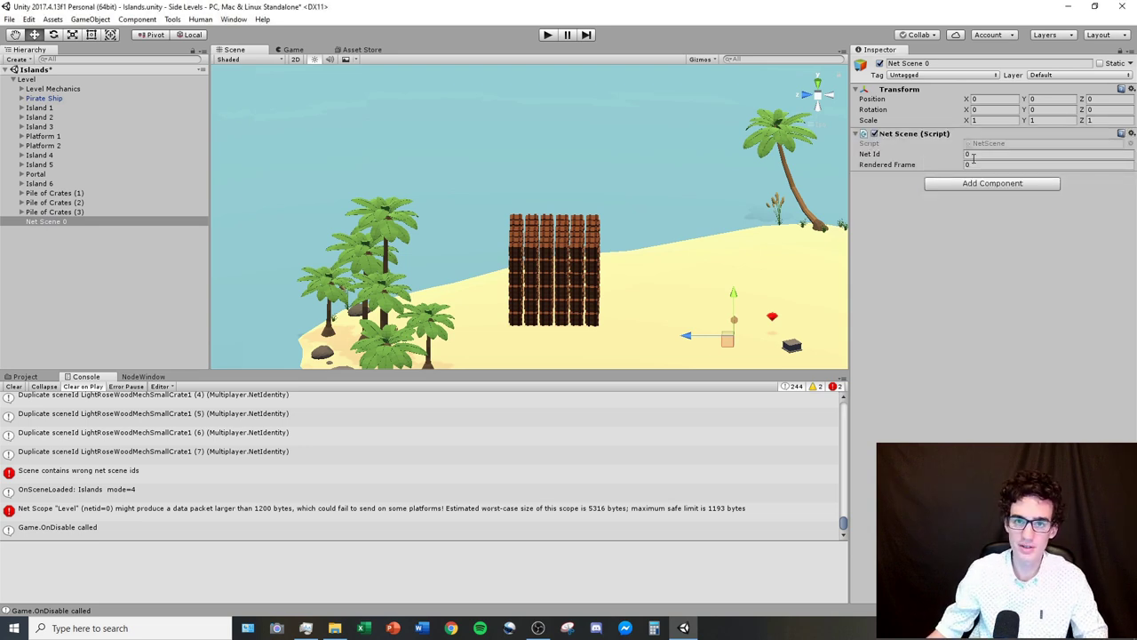
Remove the Net Scene component from the Level object.
left_click(35, 80)
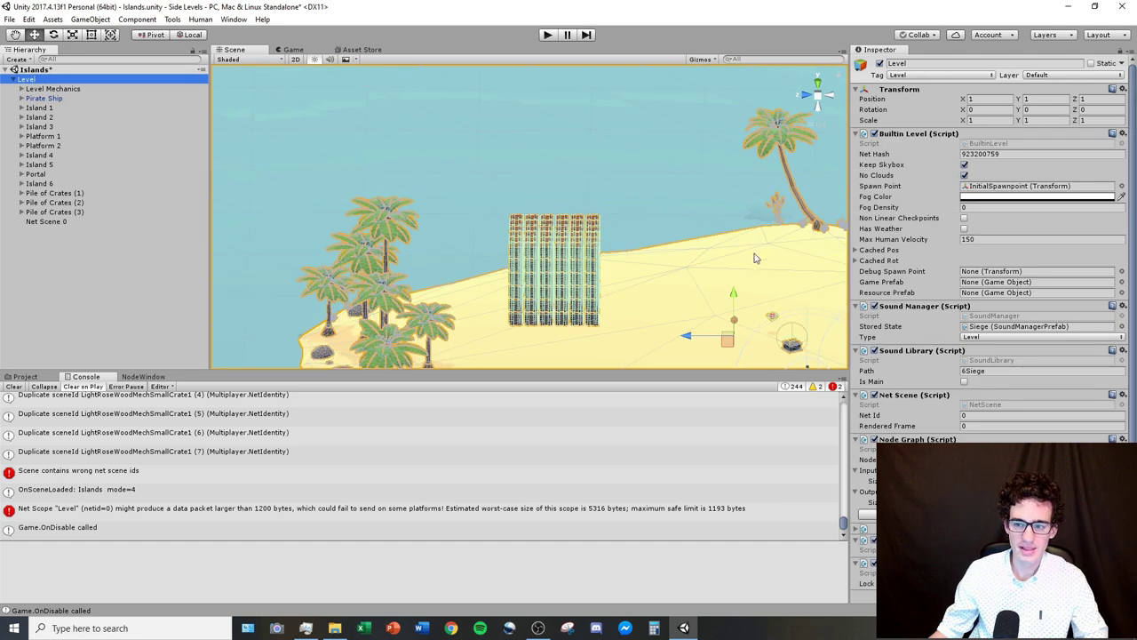
right_click(909, 399)
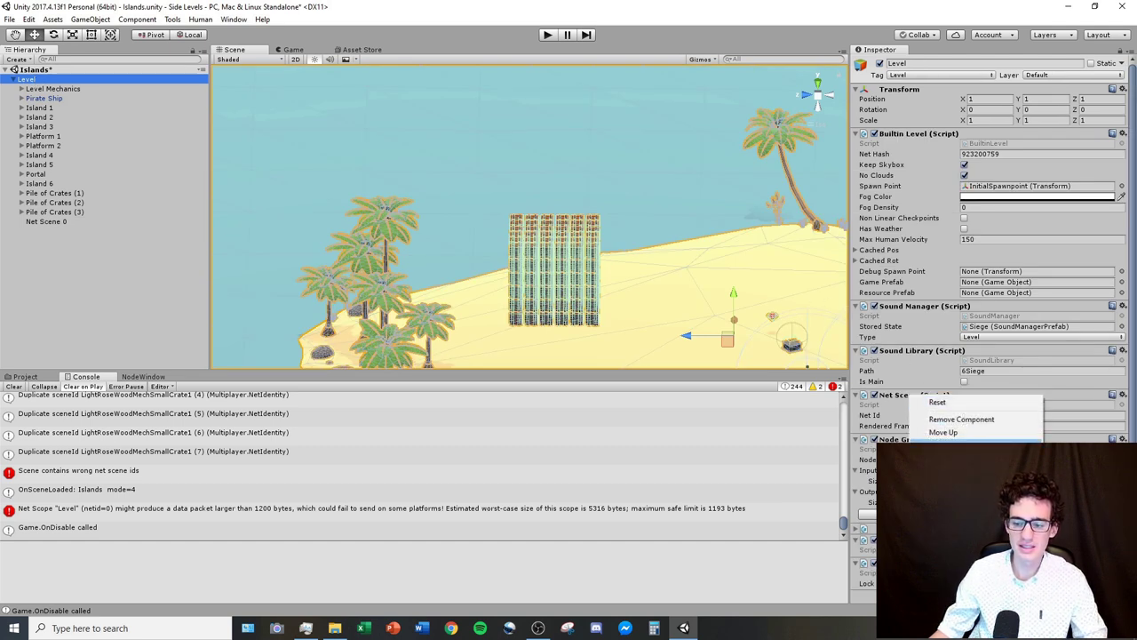
left_click(963, 419)
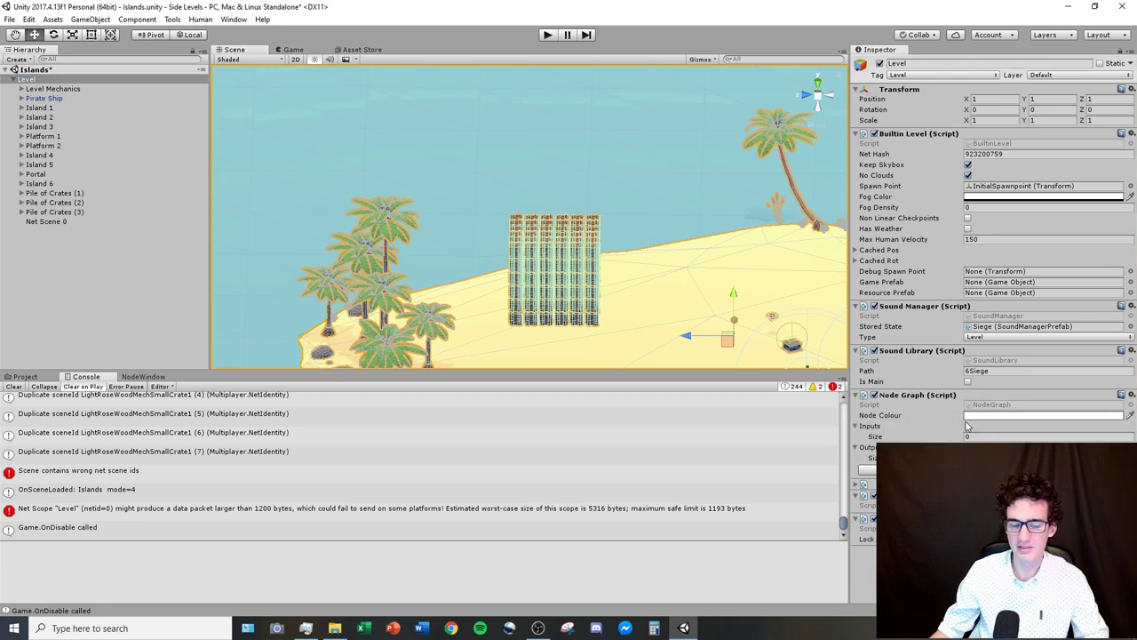
Duplicate Net Scene 0 twice and rename the copies Net Scene 1 and Net Scene 2.
left_click(56, 223)
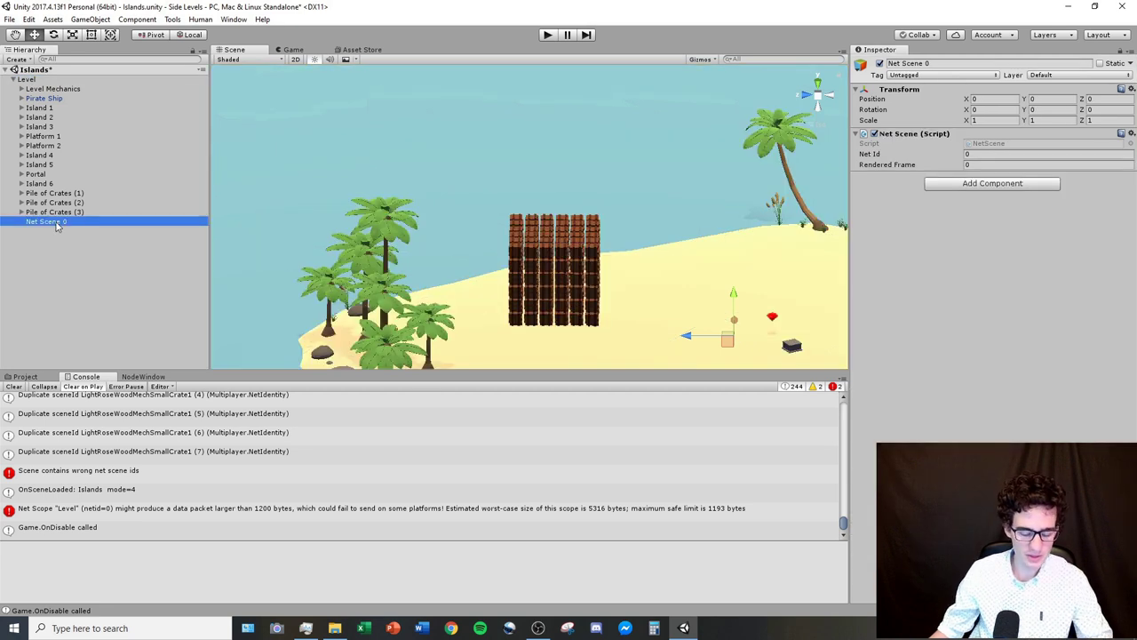
key("ctrl+d")
key("ctrl+d")
left_click(74, 233)
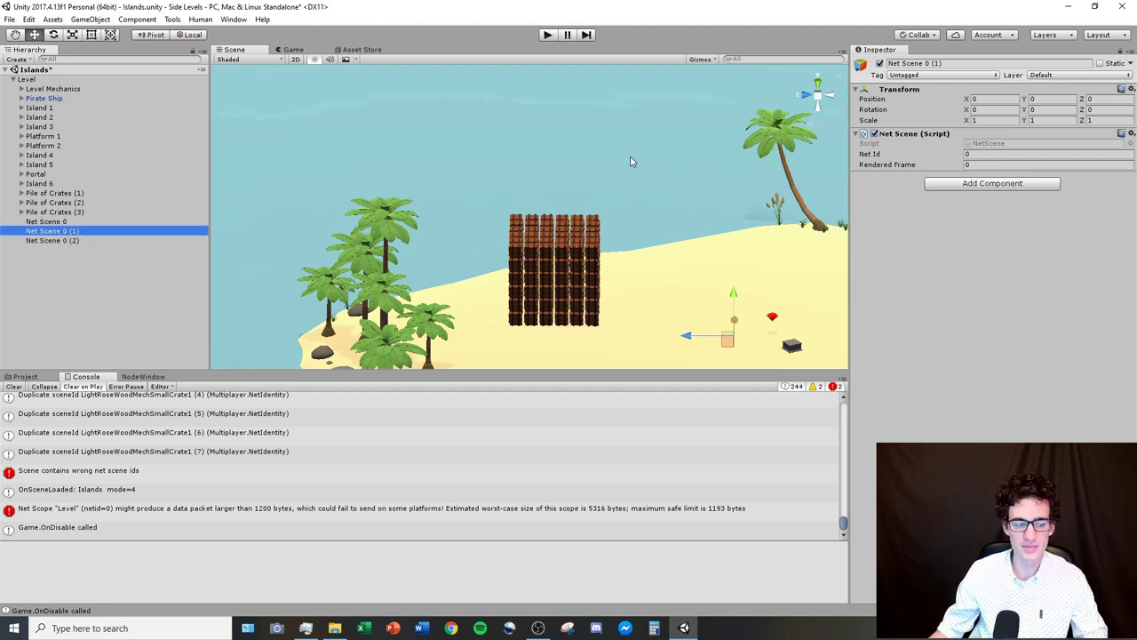
left_click(931, 64)
left_click_drag(952, 64, 928, 66)
type("1")
left_click(75, 233)
type("2")
left_click(160, 258)
Set the Net Id of Net Scene 1 to 1 and of Net Scene 2 to 2, and check all three objects.
left_click(75, 221)
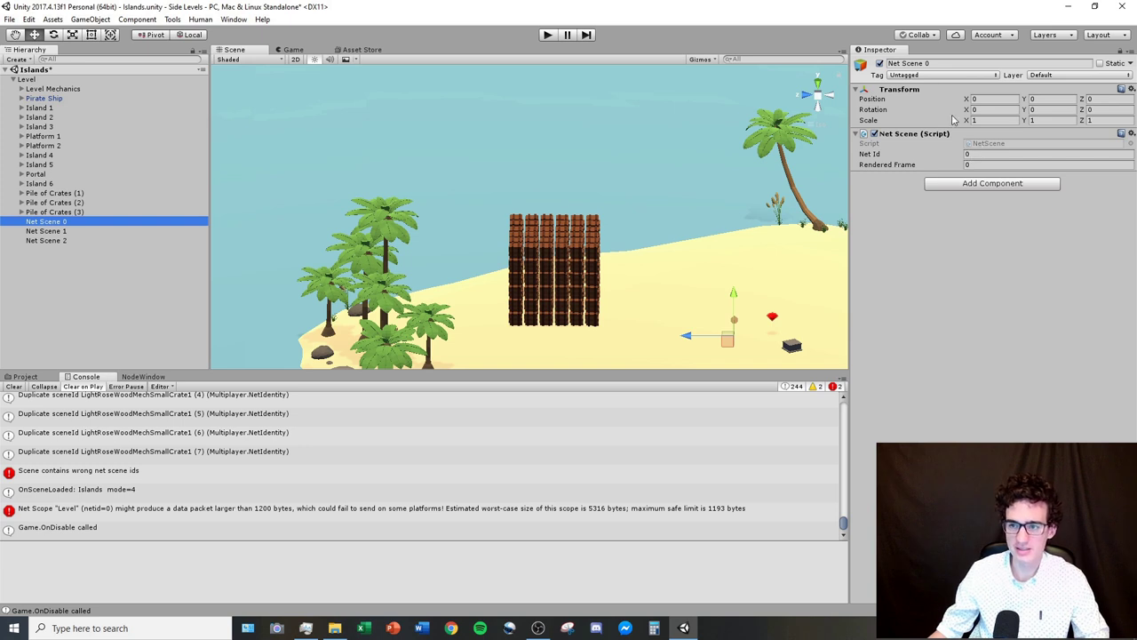
left_click(118, 231)
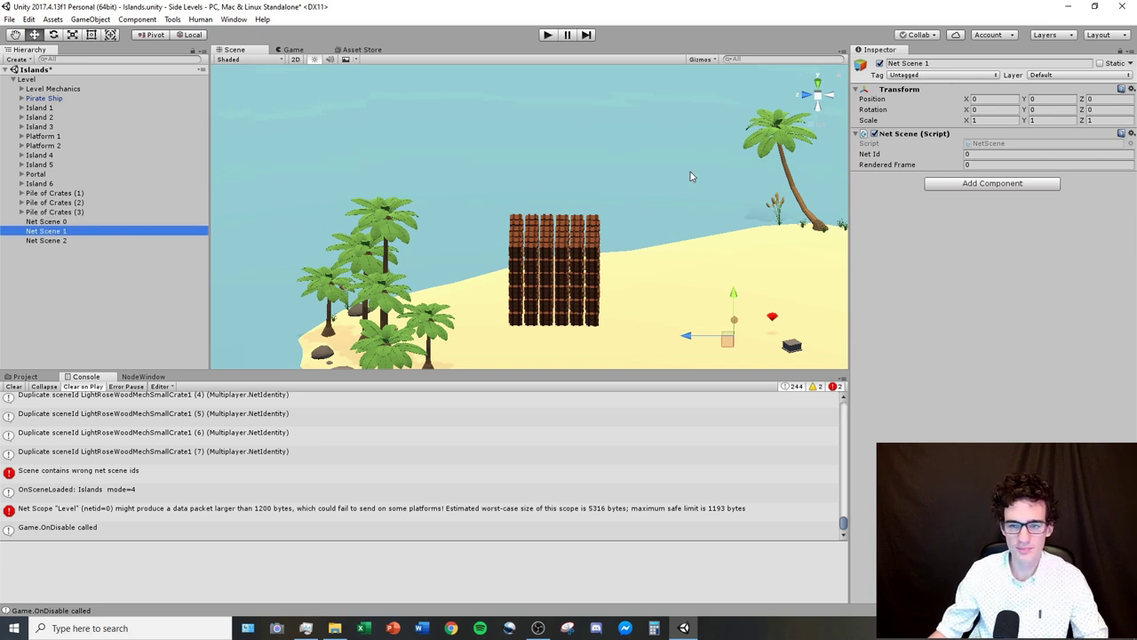
left_click(970, 157)
type("1")
left_click(56, 242)
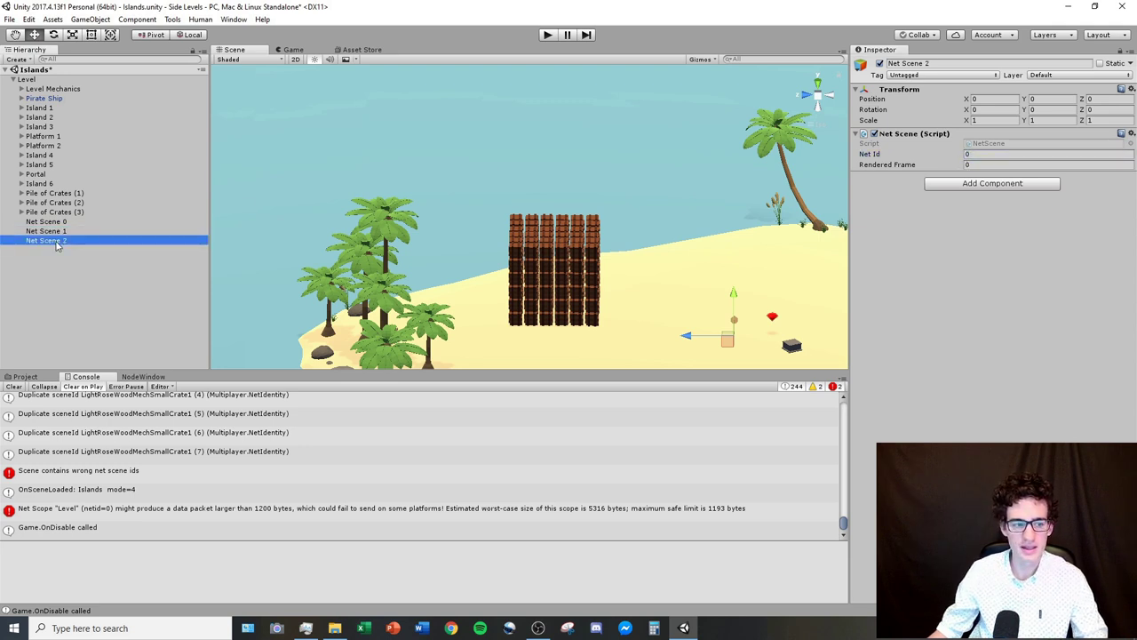
left_click(968, 156)
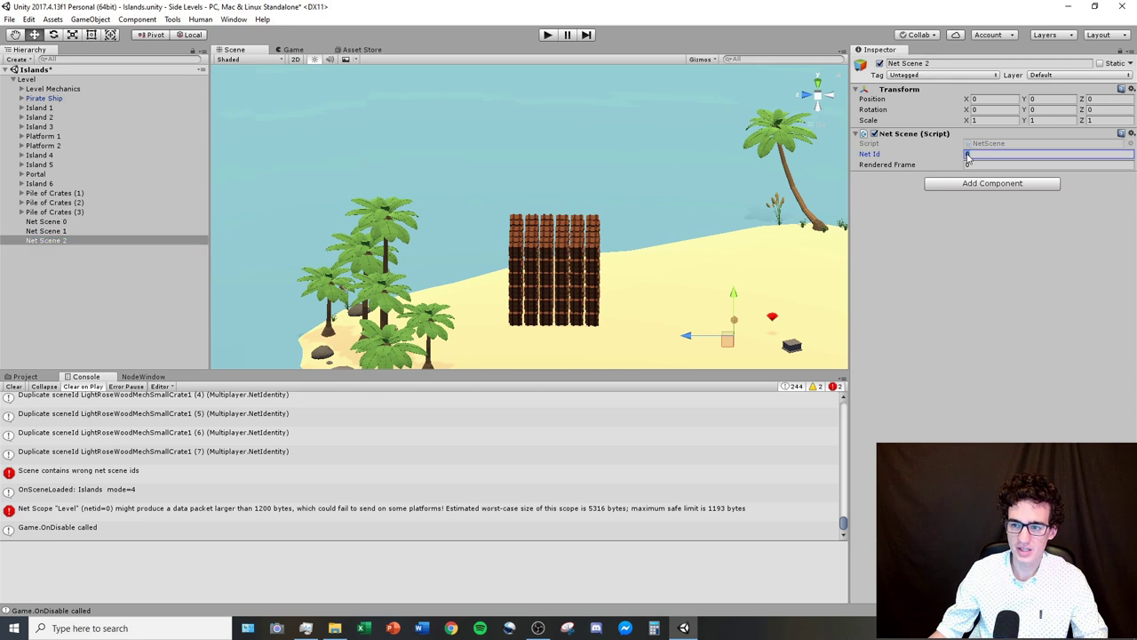
type("2")
key("Return")
left_click(64, 223)
left_click(64, 232)
left_click(65, 241)
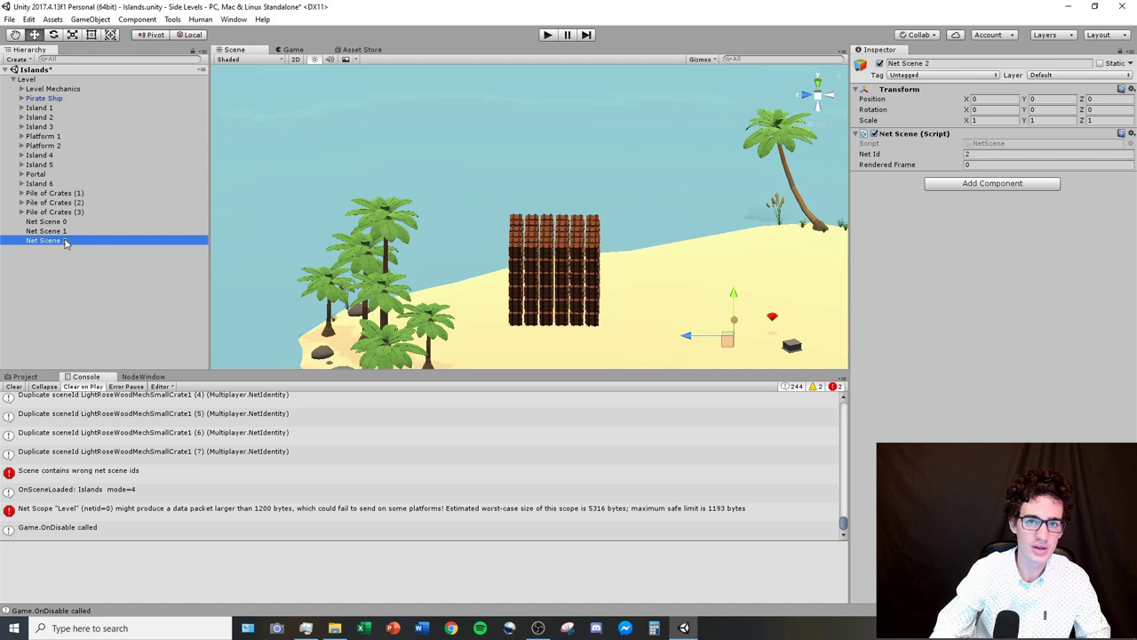
Move the objects from Level Mechanics through Platform 1 into Net Scene 0 as children.
left_click(65, 89)
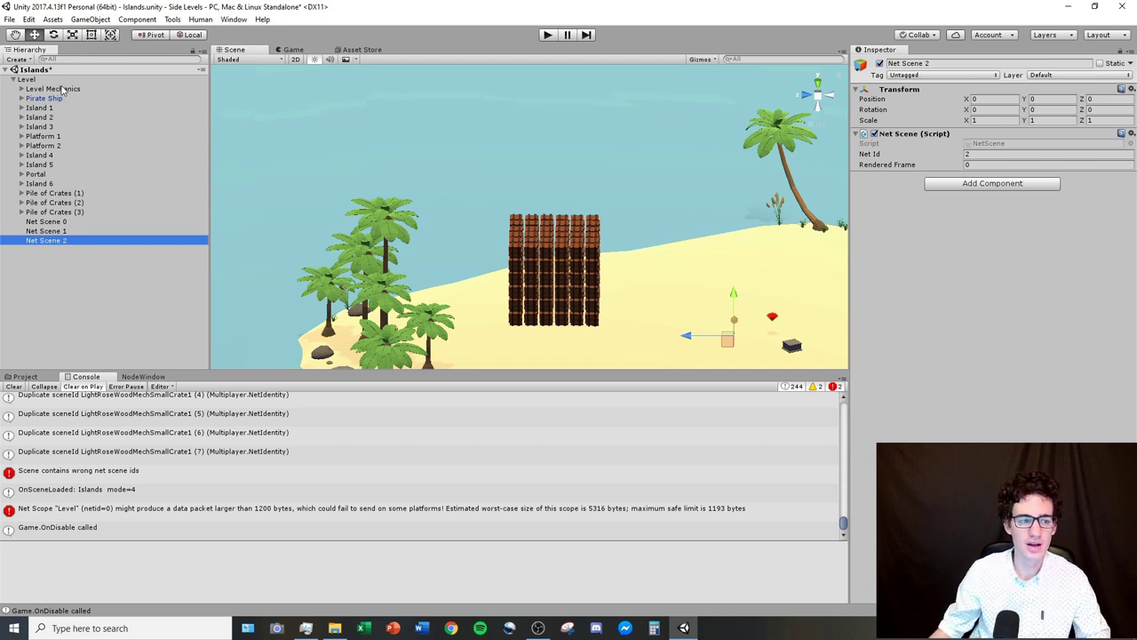
left_click(63, 136, "shift")
left_click_drag(71, 139, 75, 228)
Move Platform 2, Island 4, Island 5 and Portal into Net Scene 1 as children.
left_click(55, 92)
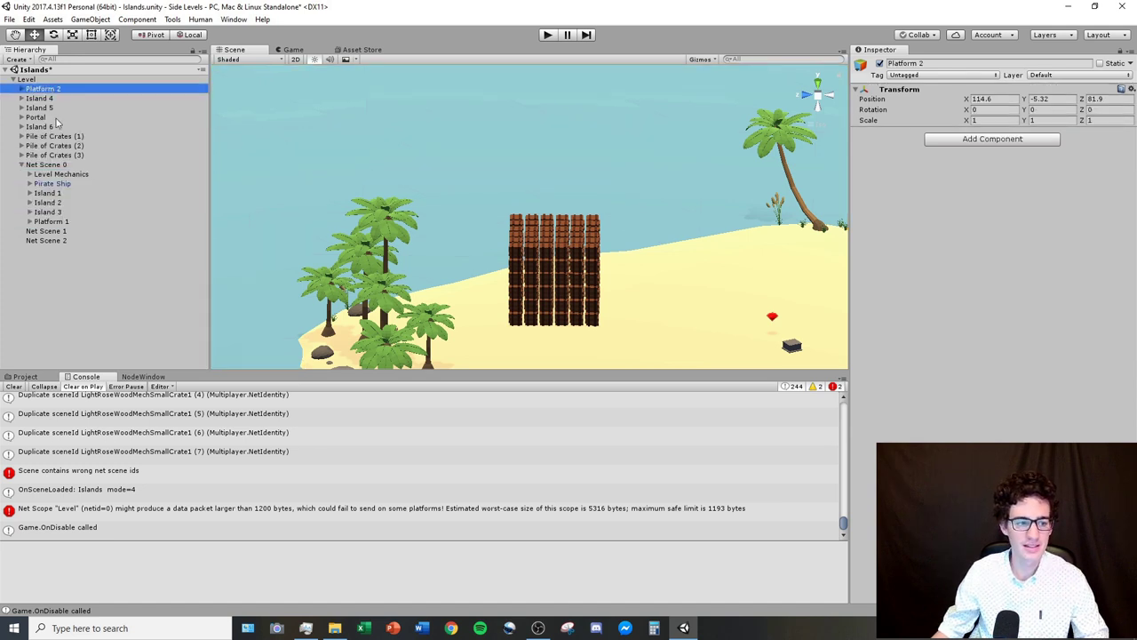
left_click(57, 120, "shift")
left_click_drag(57, 120, 62, 235)
Move Island 6 and the three Pile of Crates objects into Net Scene 2 as children.
left_click(40, 89)
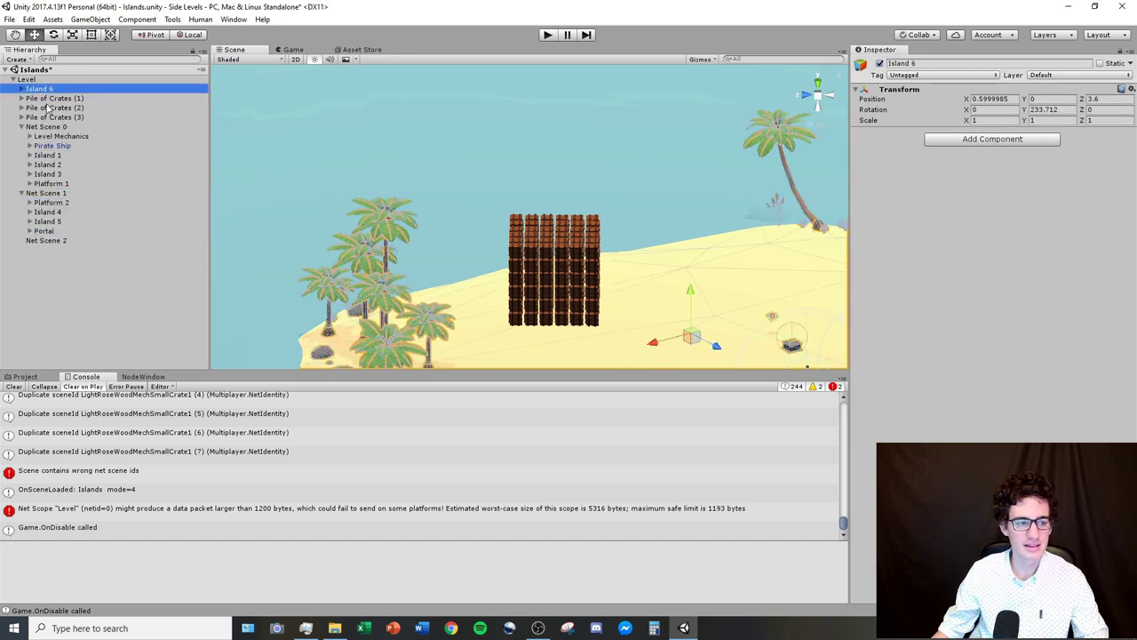
left_click(56, 117, "shift")
left_click_drag(66, 123, 64, 242)
left_click(98, 286)
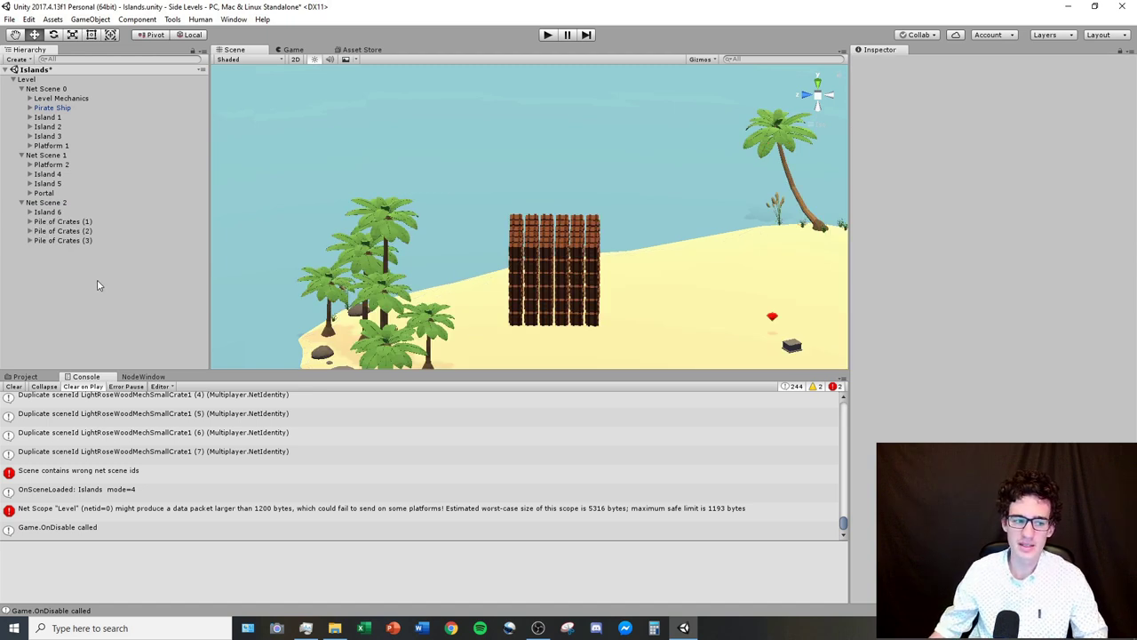
Inspect the three crate piles in Net Scene 2, and run and stop the level to check for Net Scope errors.
left_click(76, 222)
left_click(75, 232, "shift")
left_click(73, 241, "shift")
left_click_drag(583, 297, 334, 289, "alt")
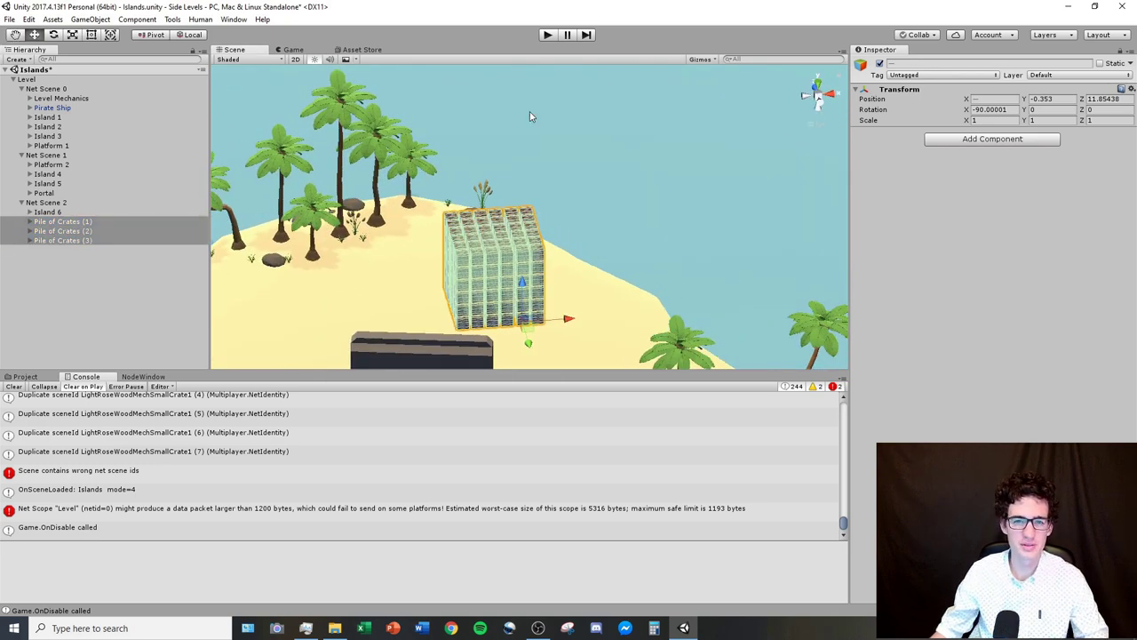
left_click(548, 34)
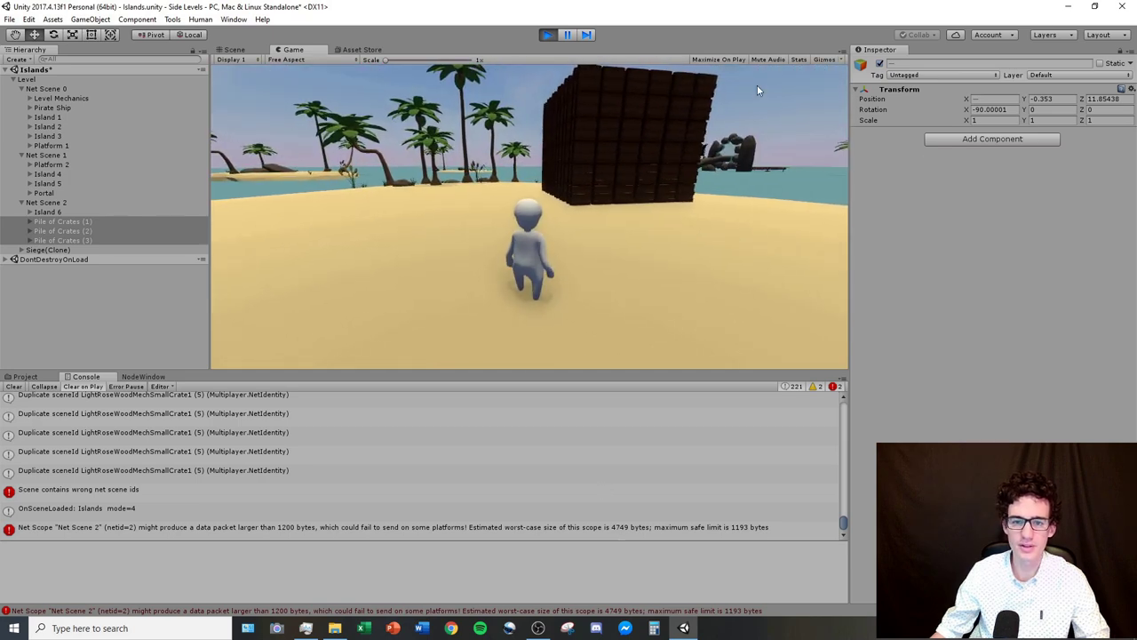
left_click(548, 35)
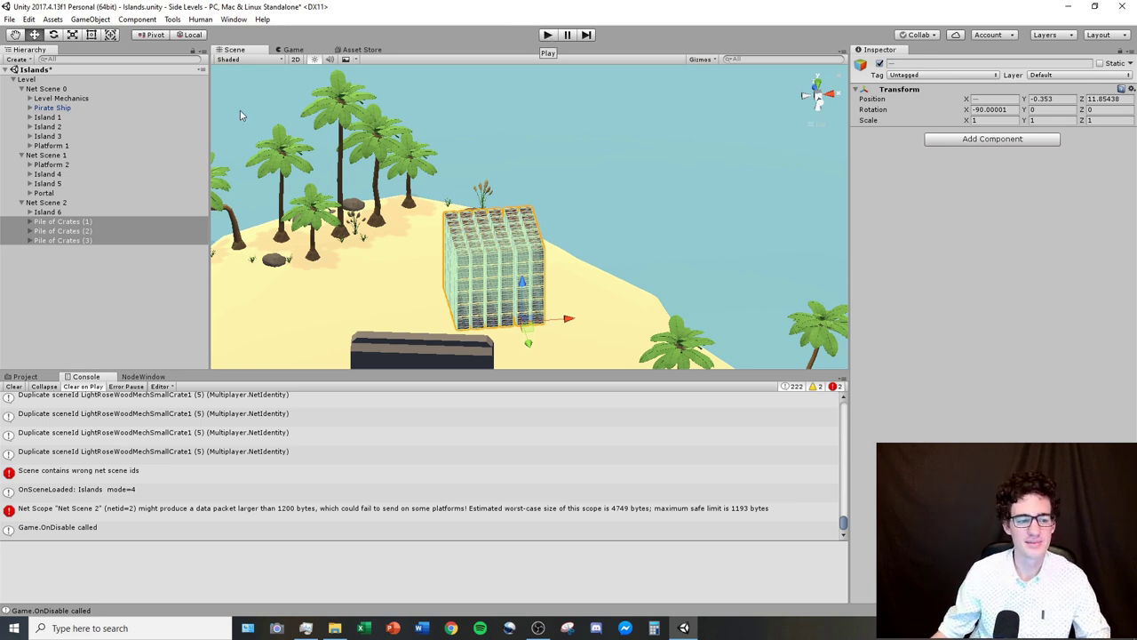
Move Pile of Crates (1) into Net Scene 0 and Pile of Crates (2) into Net Scene 1.
left_click(78, 222)
left_click_drag(80, 224, 78, 99)
left_click(67, 231)
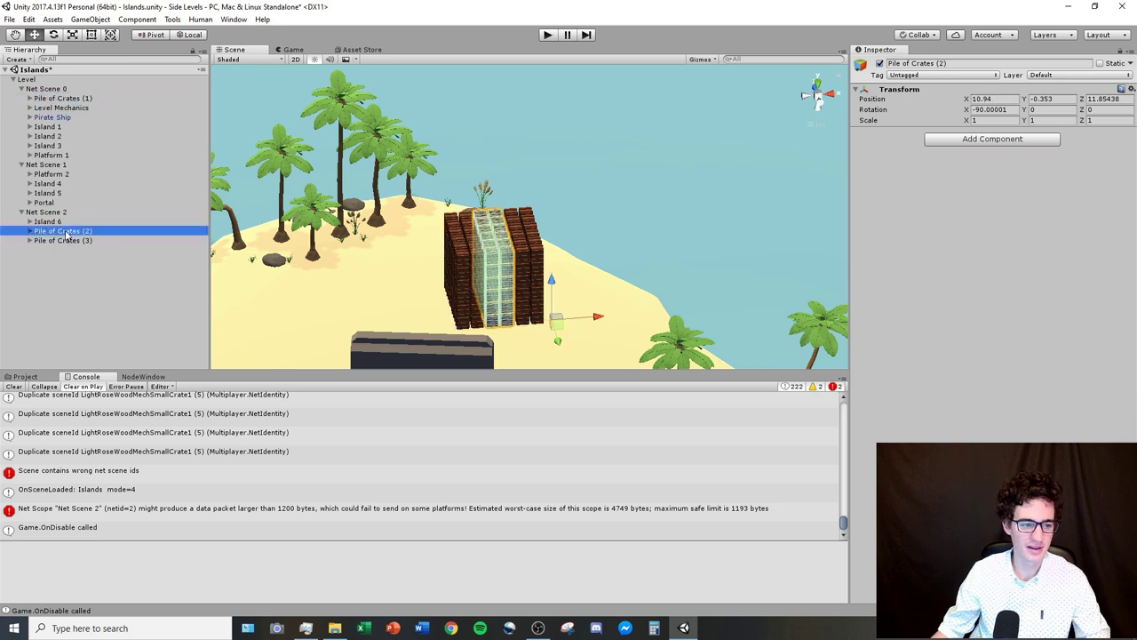
left_click_drag(68, 233, 77, 175)
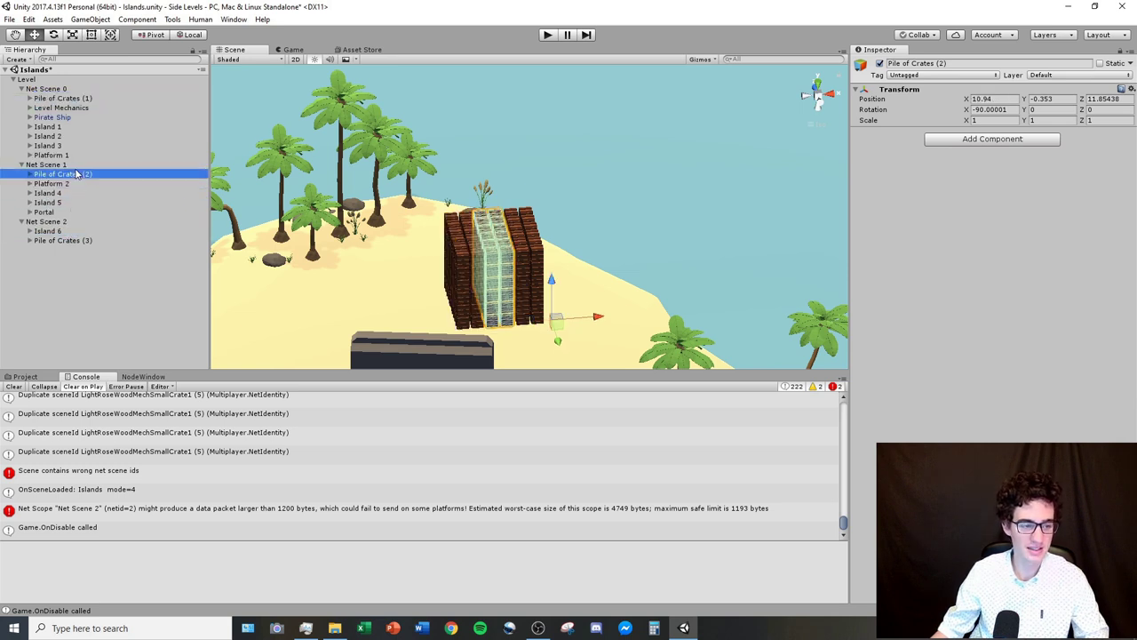
left_click(115, 276)
Run the level again with the redistributed crate piles and check the console for Net Scope errors.
left_click(547, 35)
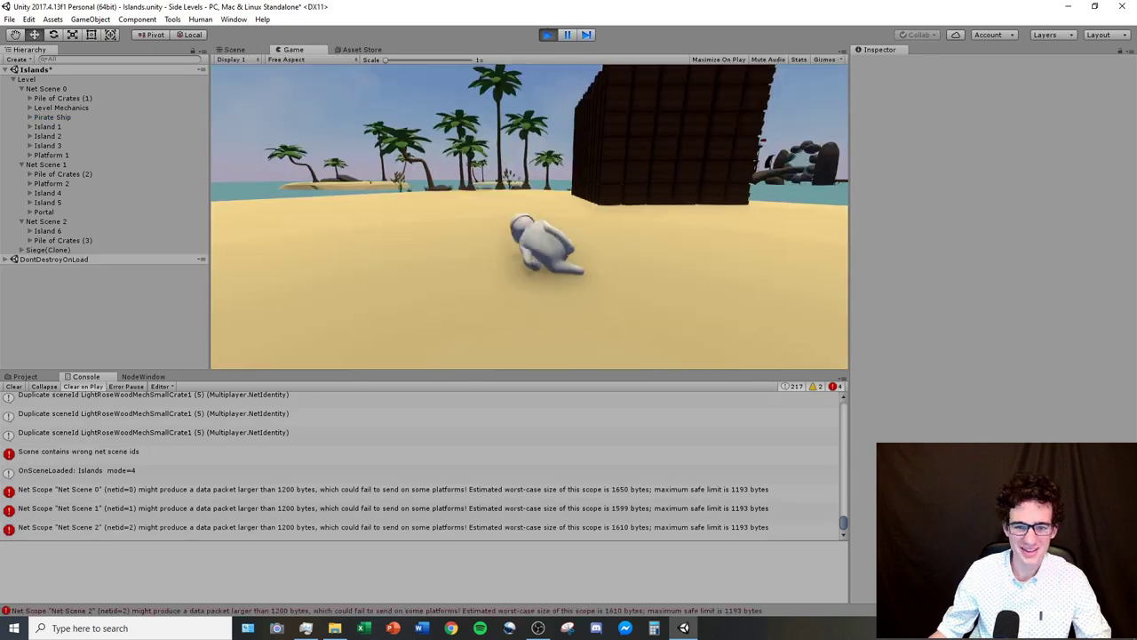
key("w")
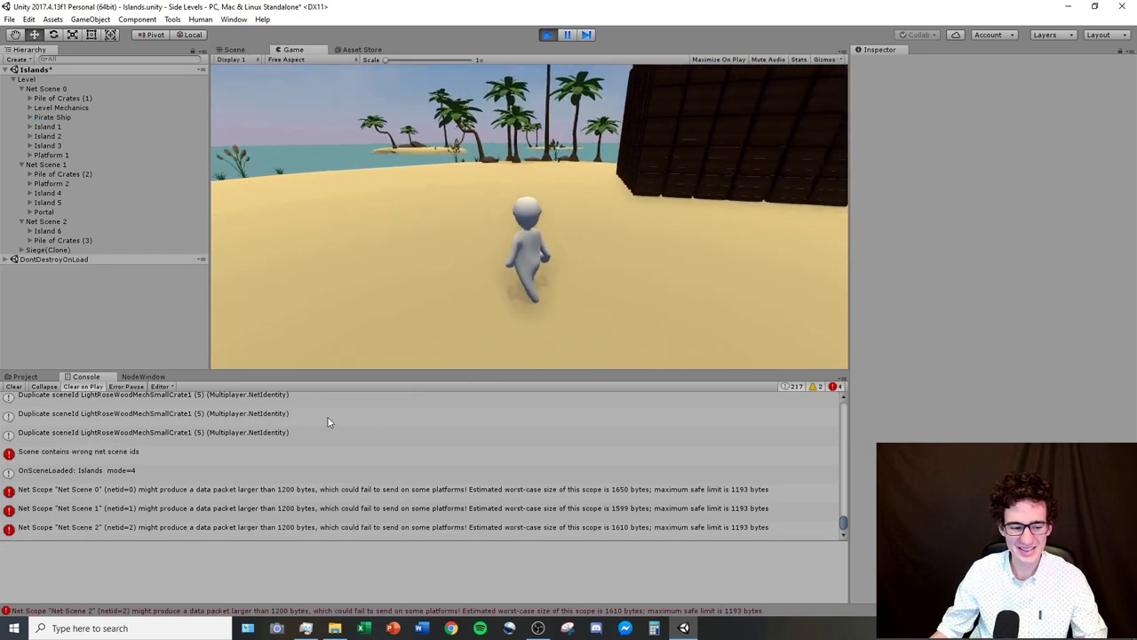